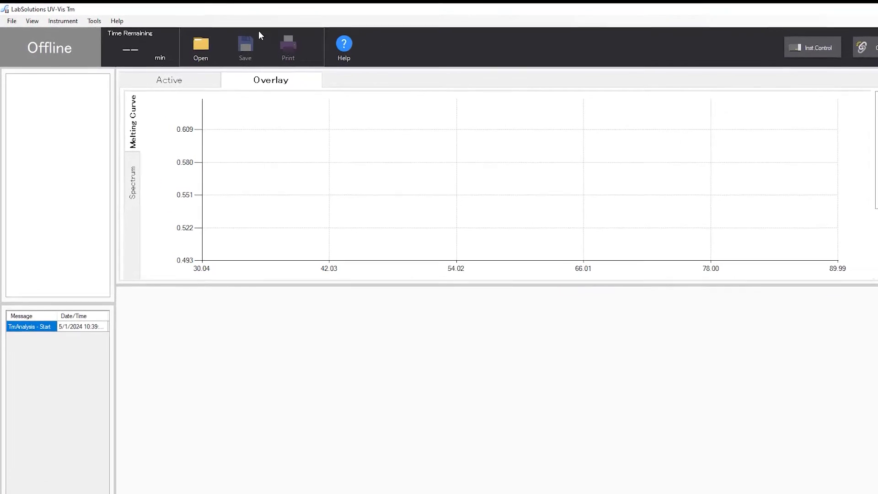
Step: Confirm the TMSPC-8 Series temperature accessory on port COM6 in the accessory settings
{"action": "left_click", "coordinate": [73, 20]}
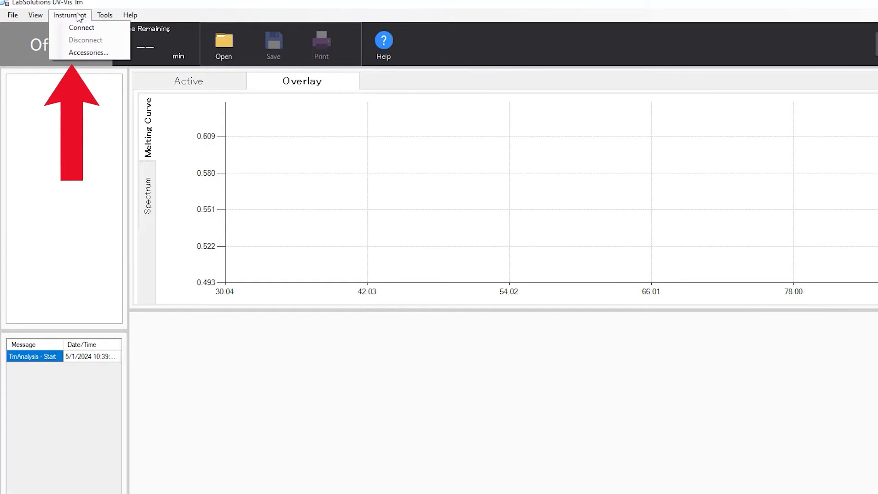
{"action": "left_click", "coordinate": [89, 51]}
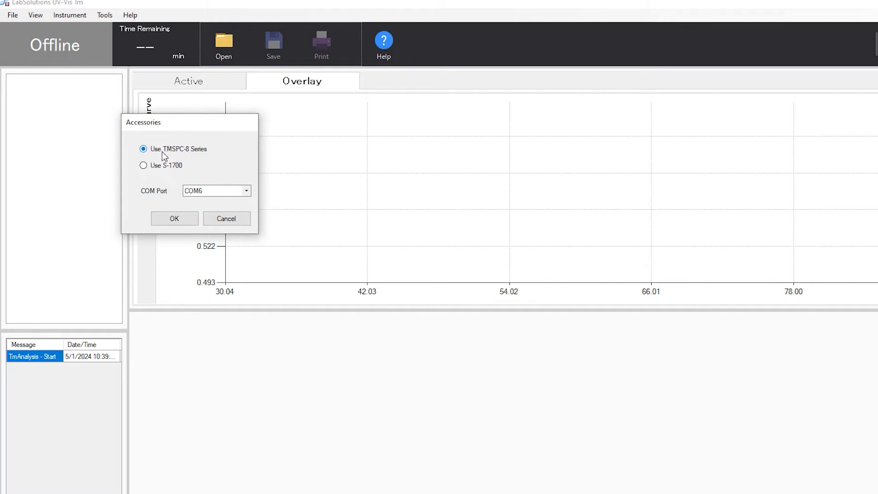
{"action": "left_click", "coordinate": [246, 192]}
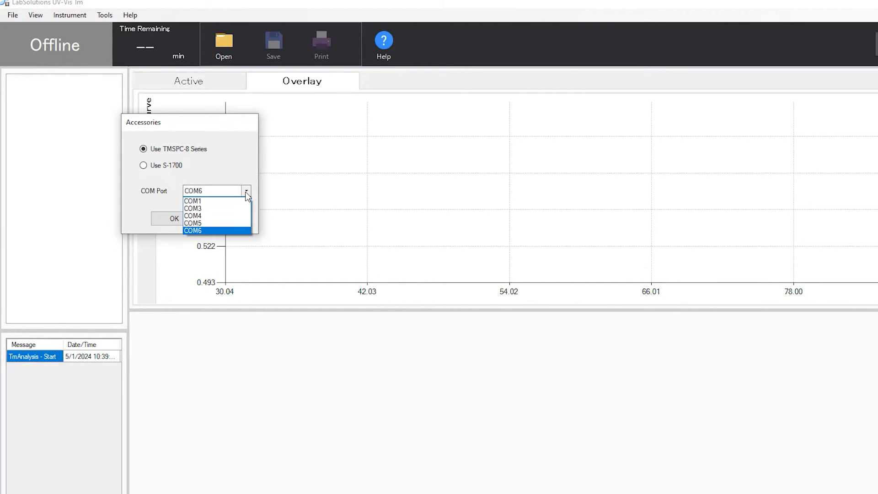
{"action": "left_click", "coordinate": [226, 231]}
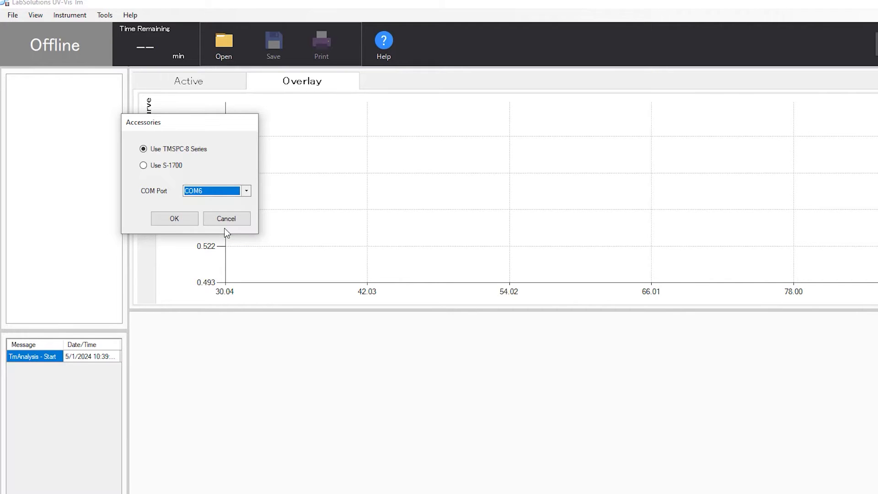
{"action": "left_click", "coordinate": [180, 218]}
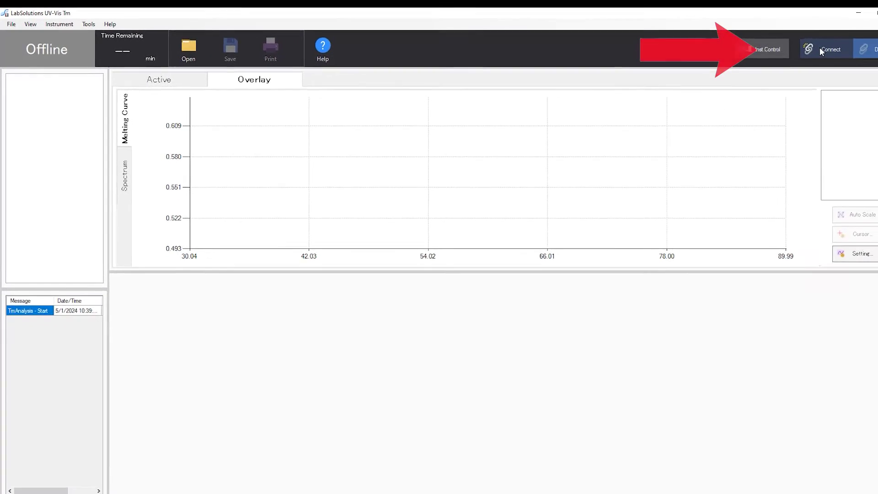
Step: Connect to the spectrophotometer and close the results once all twelve initialization checks pass
{"action": "left_click", "coordinate": [822, 47]}
{"action": "left_click", "coordinate": [788, 49]}
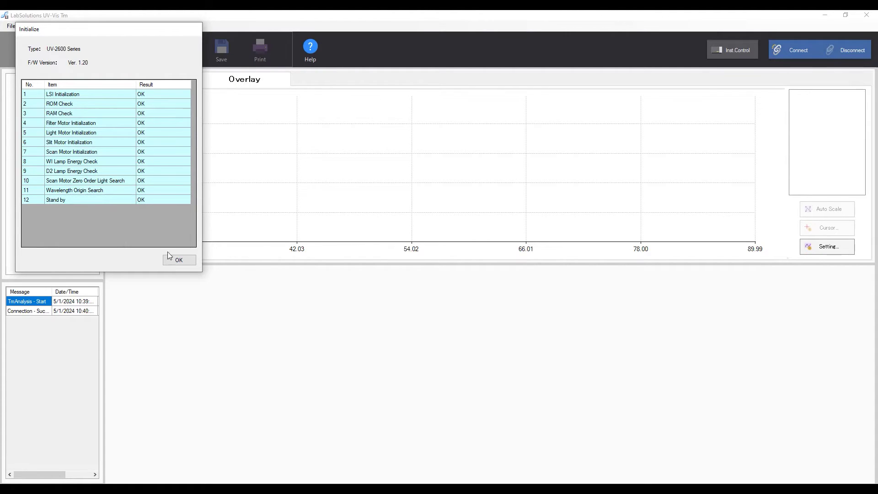
{"action": "left_click", "coordinate": [180, 262]}
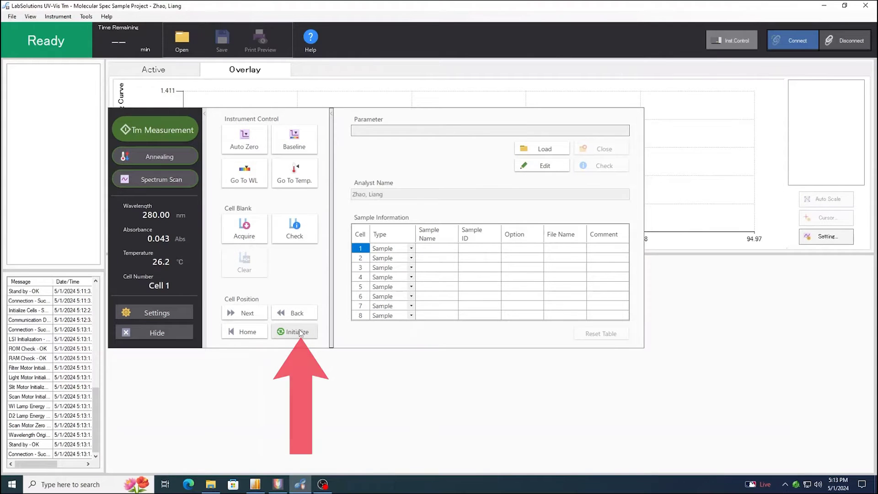
Step: Reinitialize the cell positions, then bring up the Parameter dialog for editing
{"action": "left_click", "coordinate": [300, 332]}
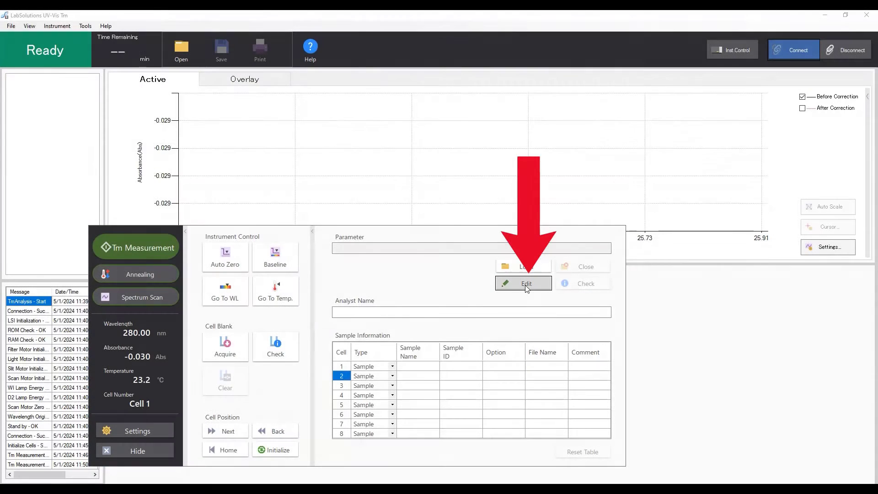
{"action": "left_click", "coordinate": [526, 284]}
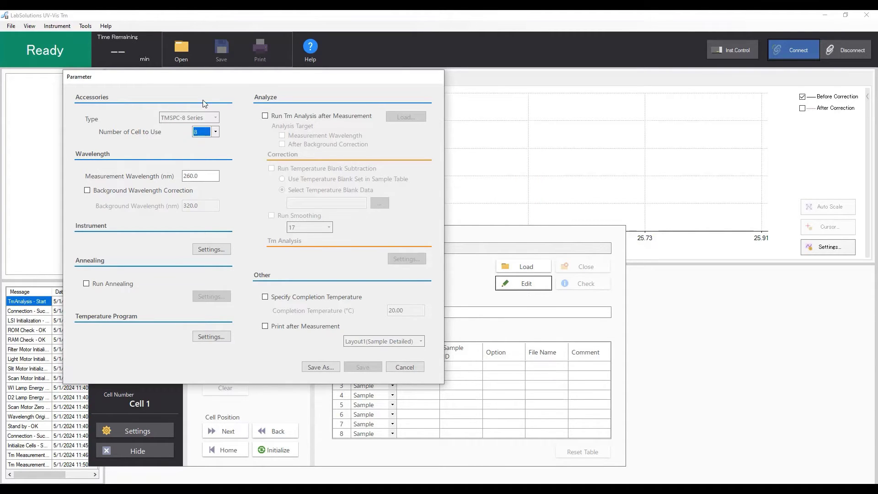
Step: Use 2 cells and a 280 nm measurement wavelength, leaving the instrument settings unchanged
{"action": "left_click", "coordinate": [215, 132]}
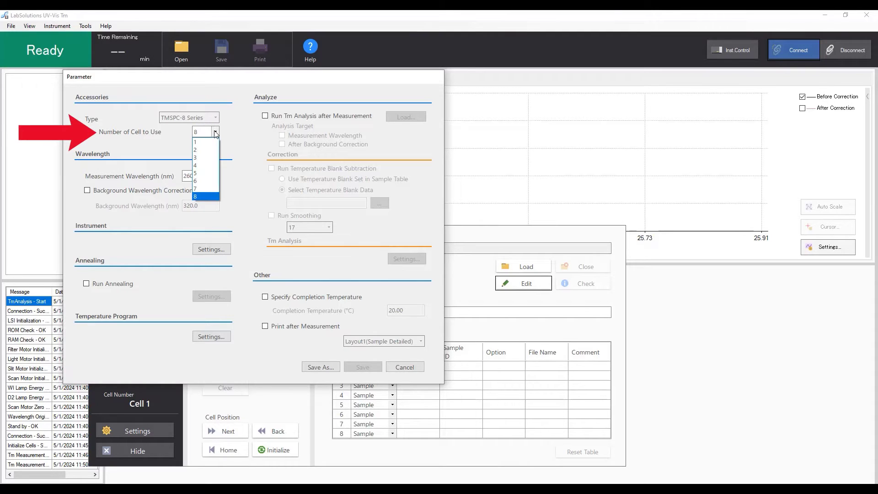
{"action": "left_click", "coordinate": [204, 149]}
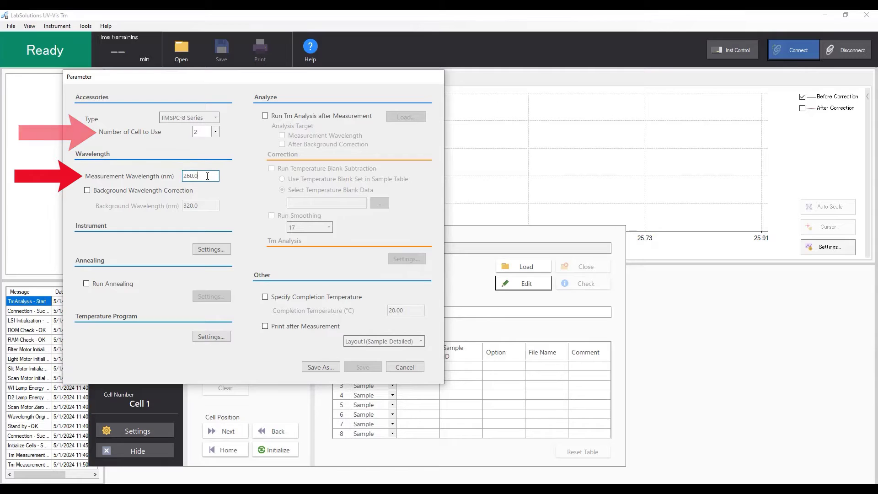
{"action": "key", "text": "BackSpace"}
{"action": "key", "text": "BackSpace"}
{"action": "key", "text": "BackSpace"}
{"action": "key", "text": "BackSpace"}
{"action": "key", "text": "BackSpace"}
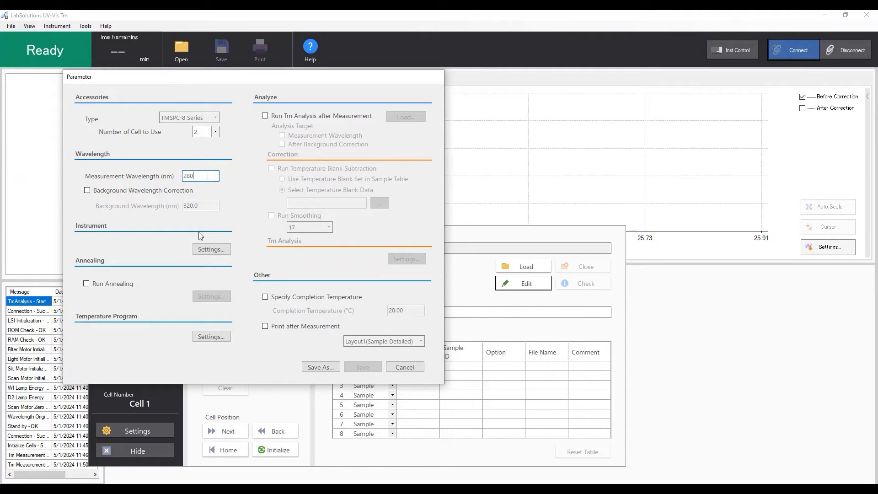
{"action": "left_click", "coordinate": [207, 249]}
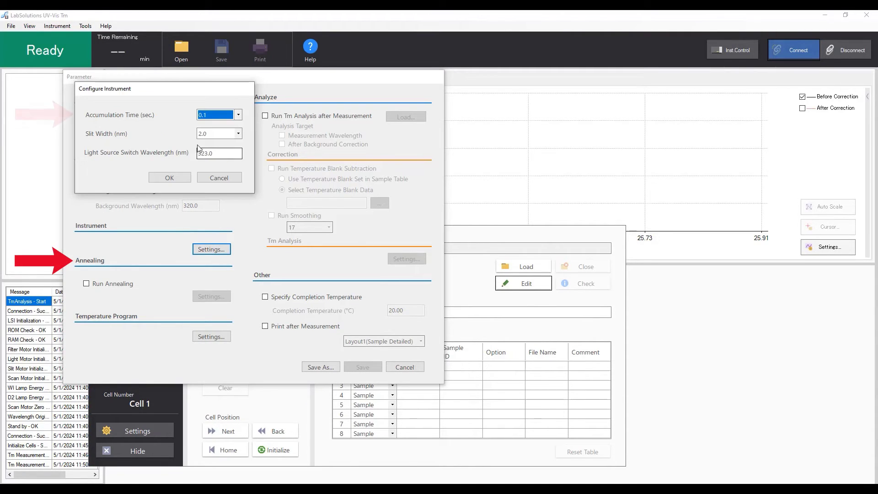
{"action": "left_click", "coordinate": [224, 178]}
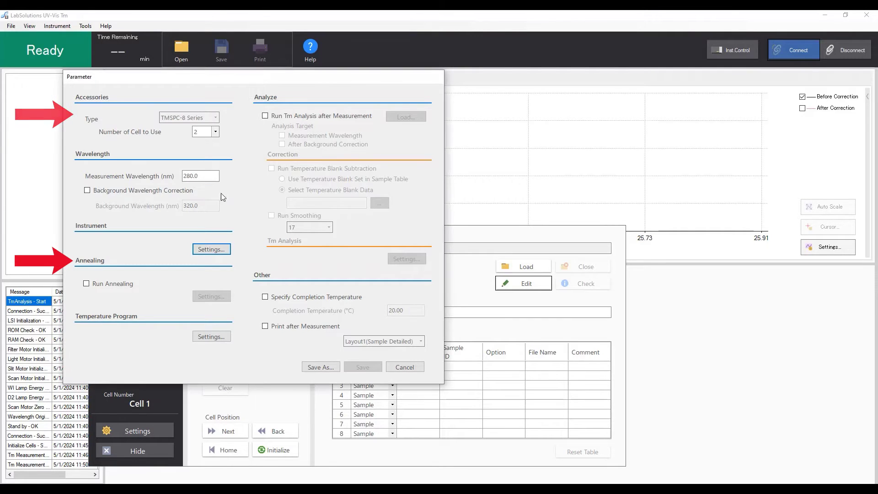
Step: Keep Tm analysis off, enable a 25 °C completion temperature, and begin saving the parameters
{"action": "left_click", "coordinate": [265, 116]}
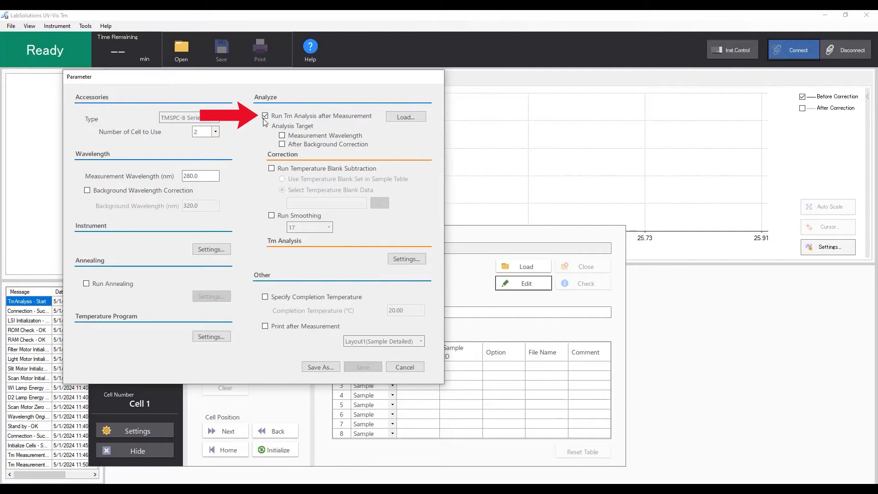
{"action": "left_click", "coordinate": [265, 116]}
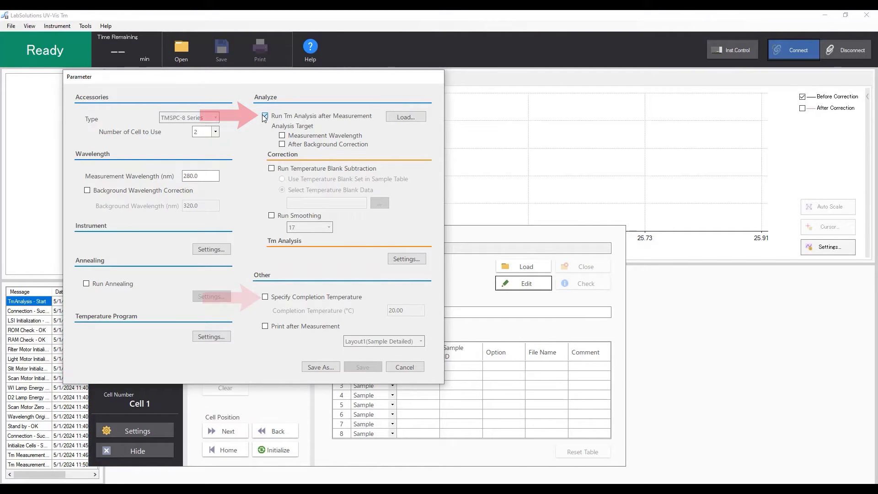
{"action": "left_click", "coordinate": [267, 298]}
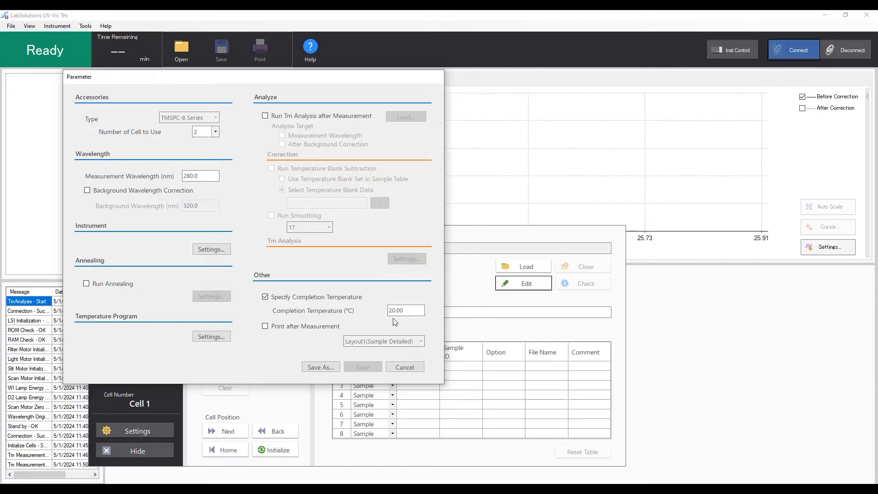
{"action": "left_click", "coordinate": [318, 367]}
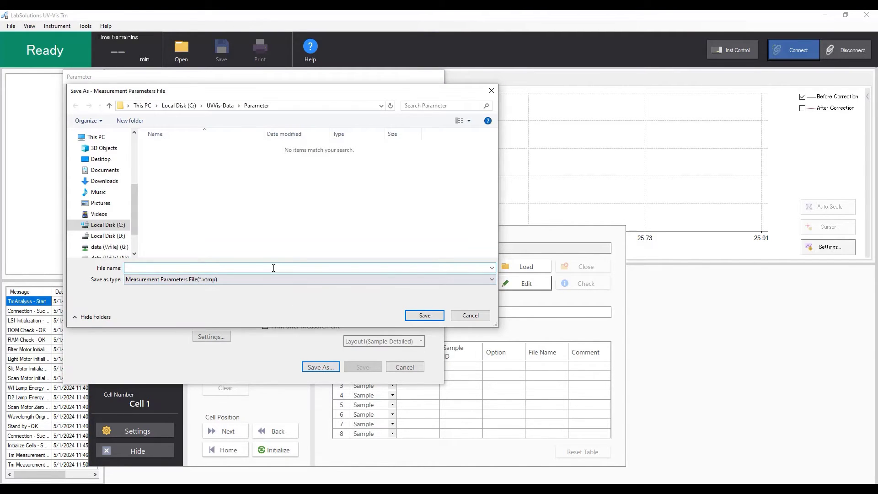
Step: Name the parameter file 'Tm' and bring up the temperature program settings
{"action": "type", "text": "TmAna"}
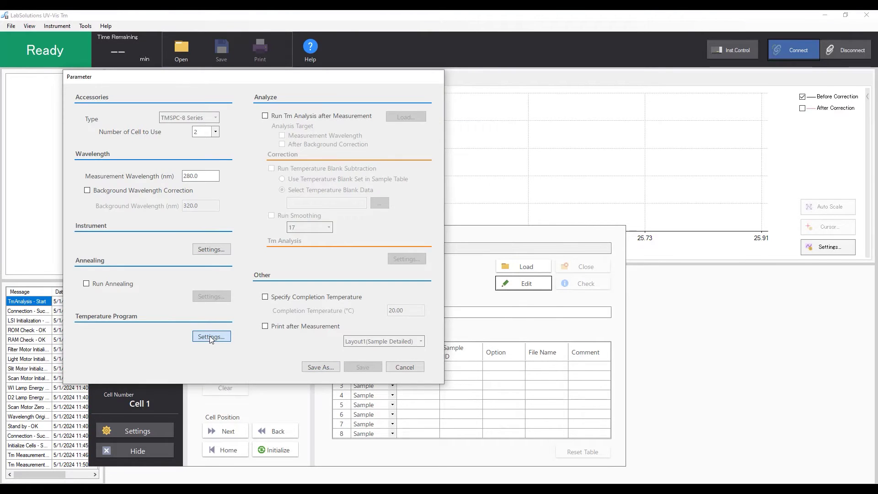
{"action": "left_click", "coordinate": [211, 337]}
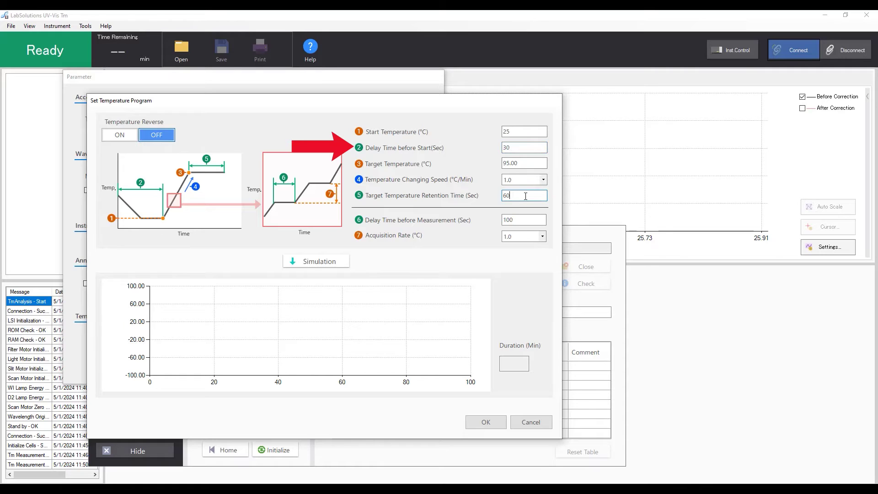
Step: Set 30 s retention and 10 s measurement delay, simulate the 89-minute program, and accept it
{"action": "key", "text": "BackSpace"}
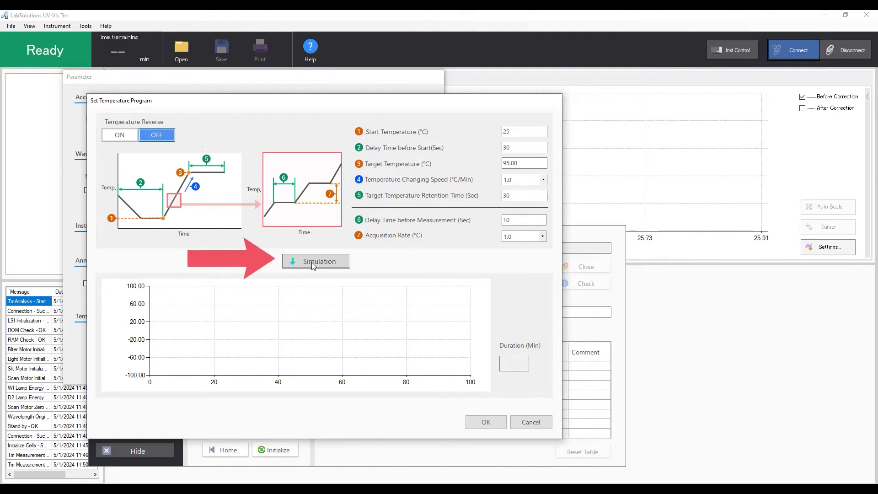
{"action": "left_click", "coordinate": [311, 262]}
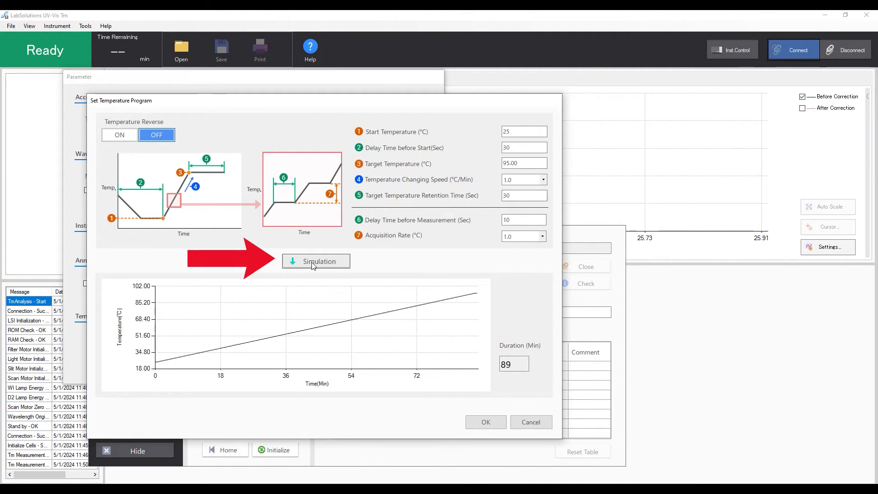
{"action": "left_click", "coordinate": [494, 423]}
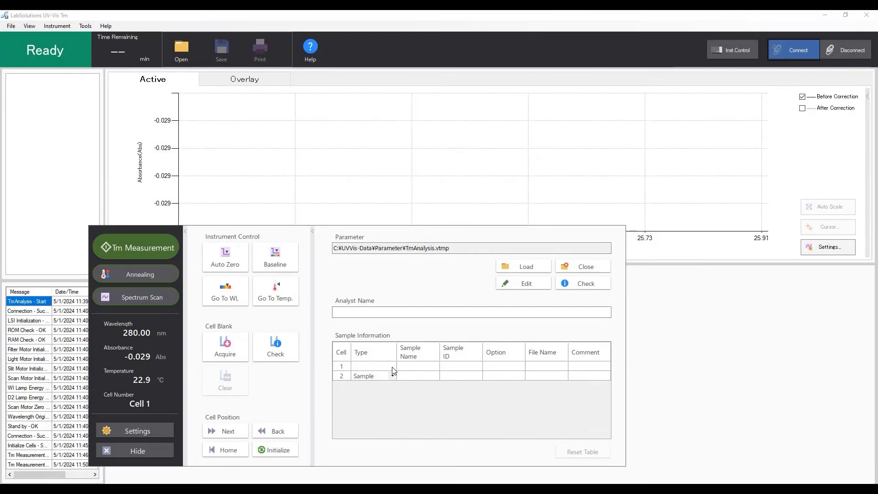
Step: Make cell 1 the temperature blank, name samples Blank/IGG (TmBlank, TmIGG), and start measuring
{"action": "left_click", "coordinate": [391, 367]}
{"action": "left_click", "coordinate": [274, 339]}
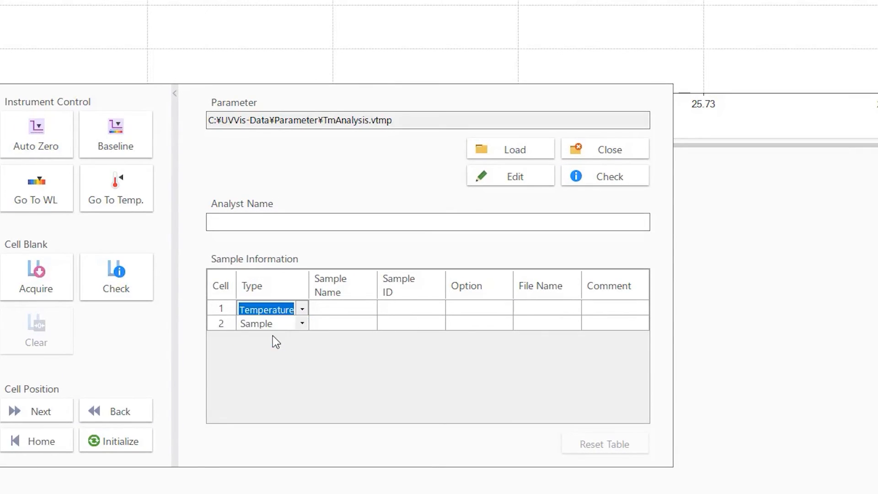
{"action": "left_click", "coordinate": [325, 311]}
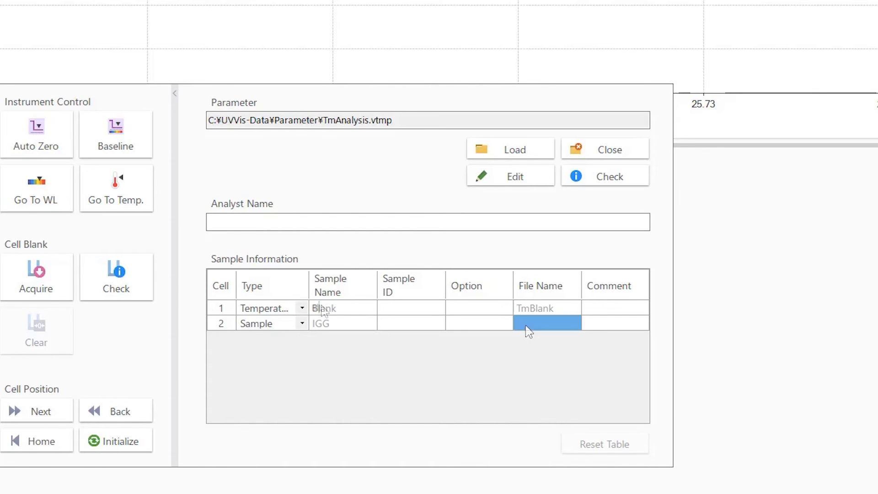
{"action": "type", "text": "TmIGG"}
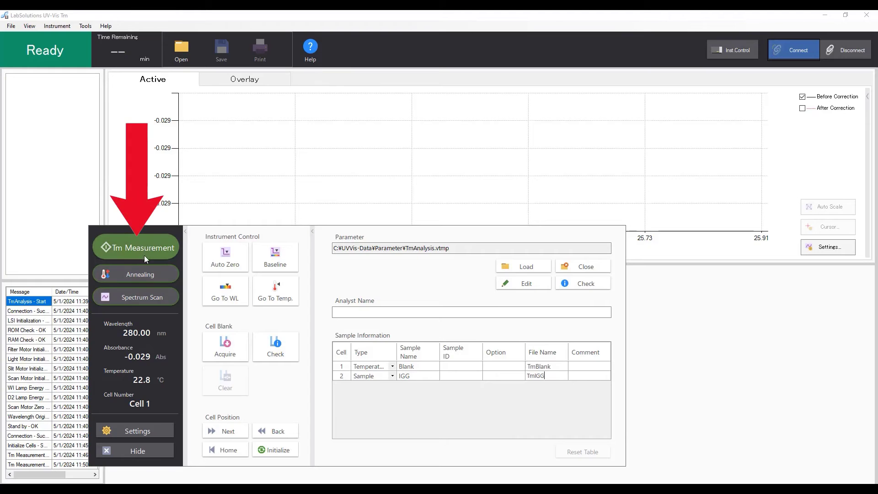
{"action": "left_click", "coordinate": [144, 256]}
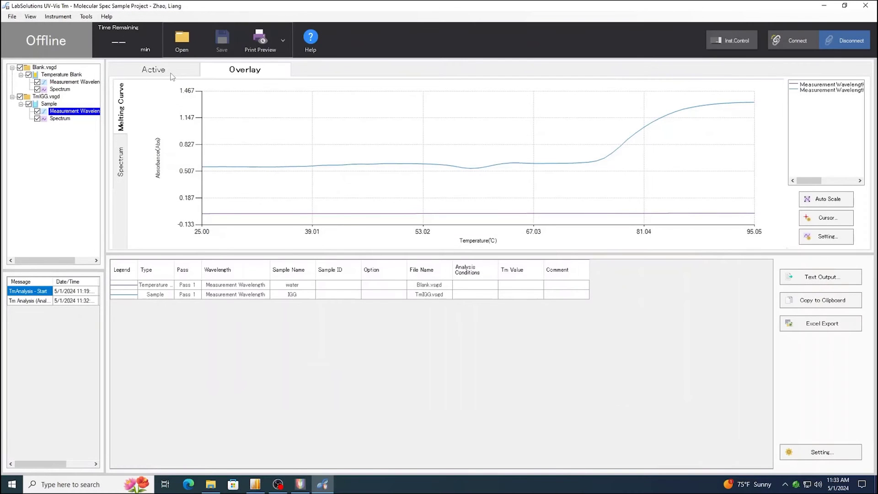
Step: Show the melting curve analysis and type the First Region start and end temperatures
{"action": "left_click", "coordinate": [169, 74]}
{"action": "double_click", "coordinate": [424, 313]}
{"action": "type", "text": "65"}
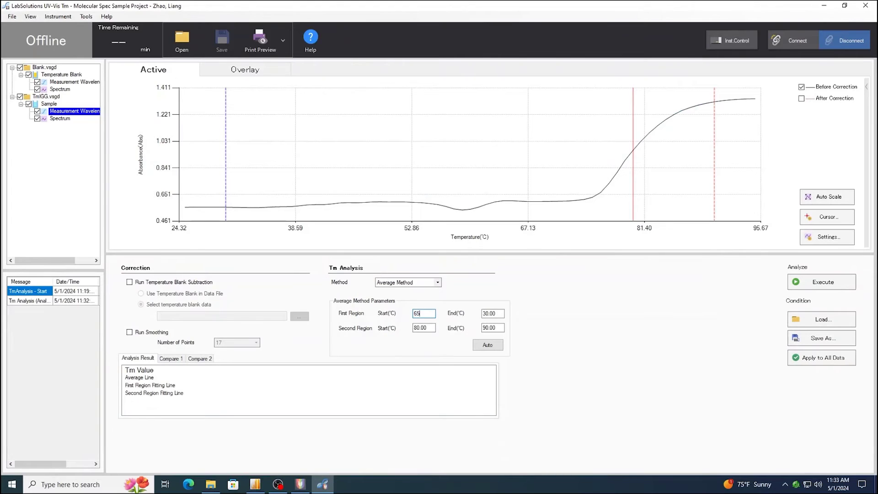
{"action": "key", "text": "Tab"}
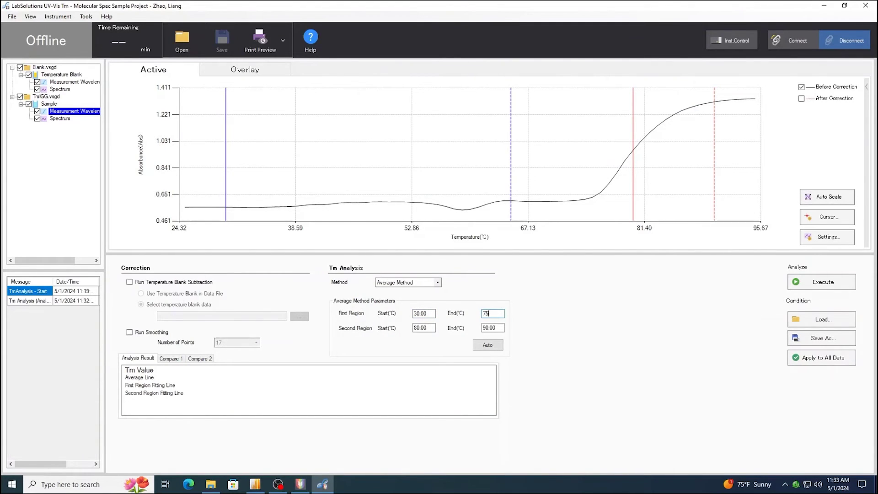
{"action": "key", "text": "Tab"}
Step: Drag the region cursors to 65.23–73.13 °C and 88.91–94.23 °C on the plot
{"action": "left_click_drag", "start_coordinate": [223, 140], "coordinate": [513, 162]}
{"action": "left_click_drag", "start_coordinate": [595, 171], "coordinate": [577, 170]}
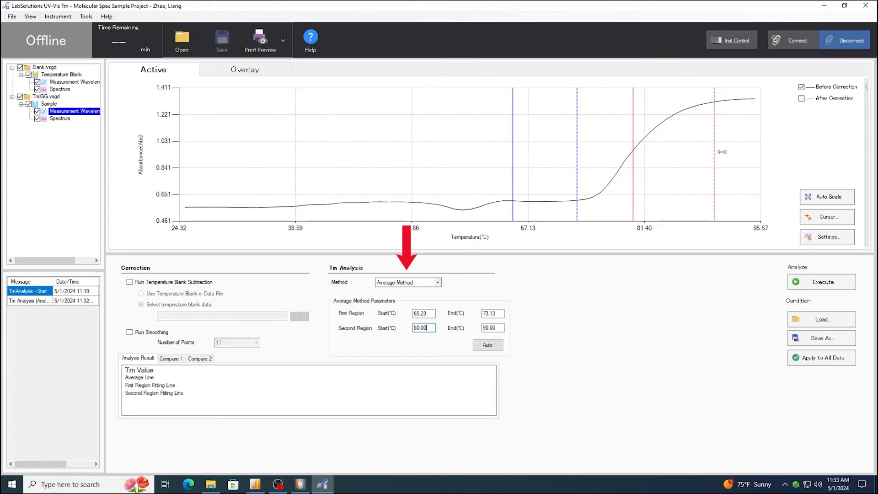
{"action": "left_click_drag", "start_coordinate": [715, 156], "coordinate": [749, 156]}
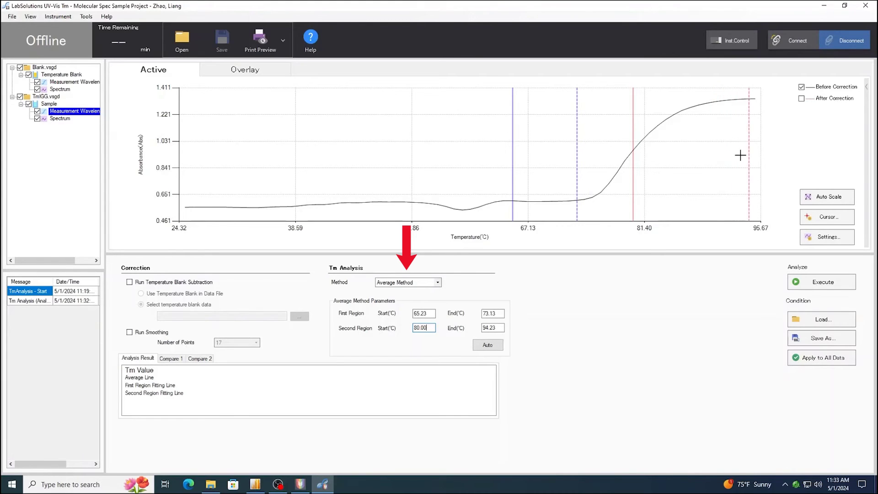
{"action": "left_click_drag", "start_coordinate": [631, 173], "coordinate": [706, 164]}
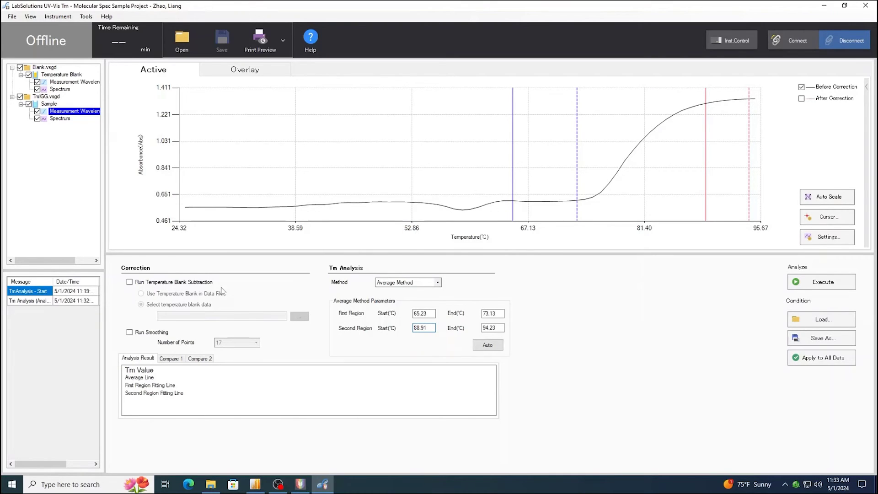
Step: Enable temperature blank subtraction using Blank's Measurement Wavelength - Pass 1 data
{"action": "left_click", "coordinate": [130, 282]}
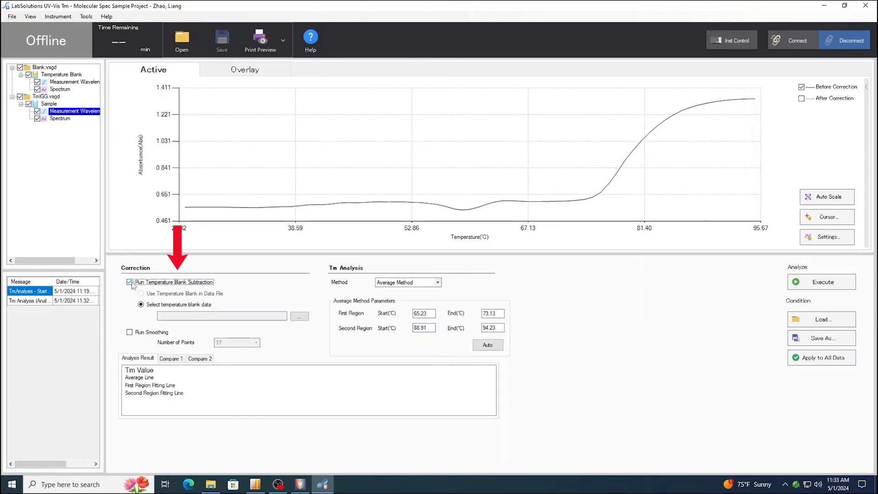
{"action": "left_click", "coordinate": [300, 316]}
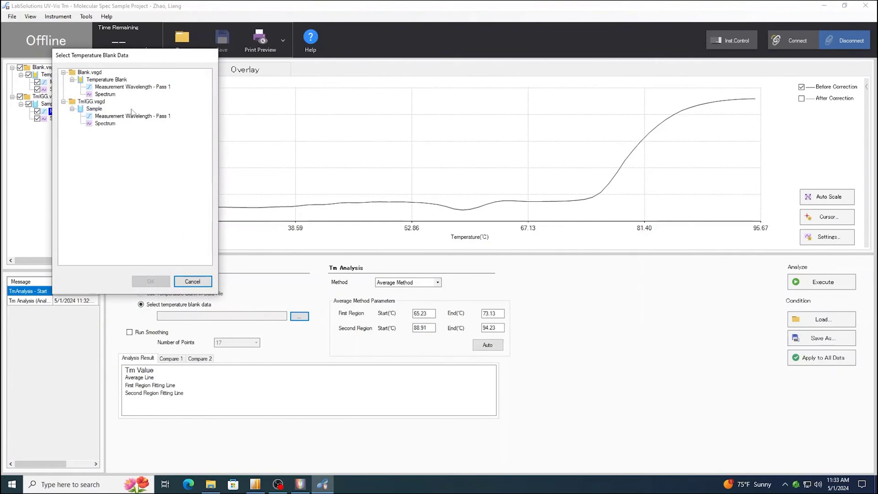
{"action": "left_click", "coordinate": [118, 88]}
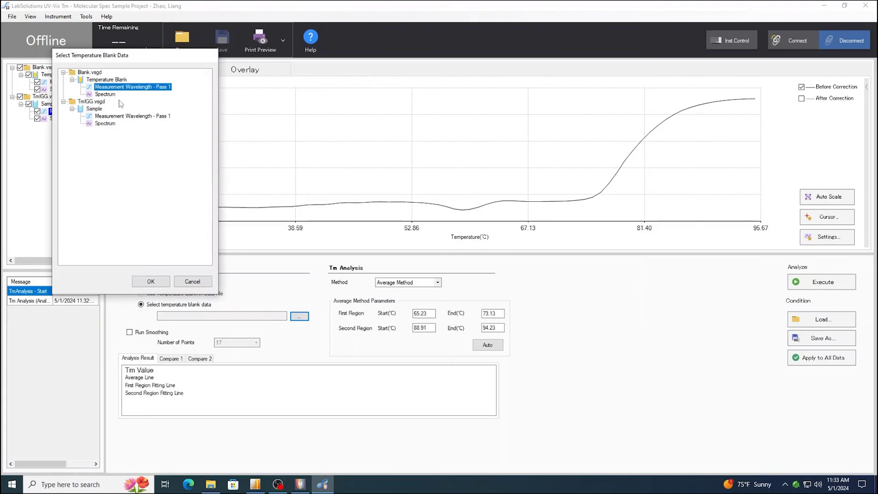
{"action": "left_click", "coordinate": [155, 280]}
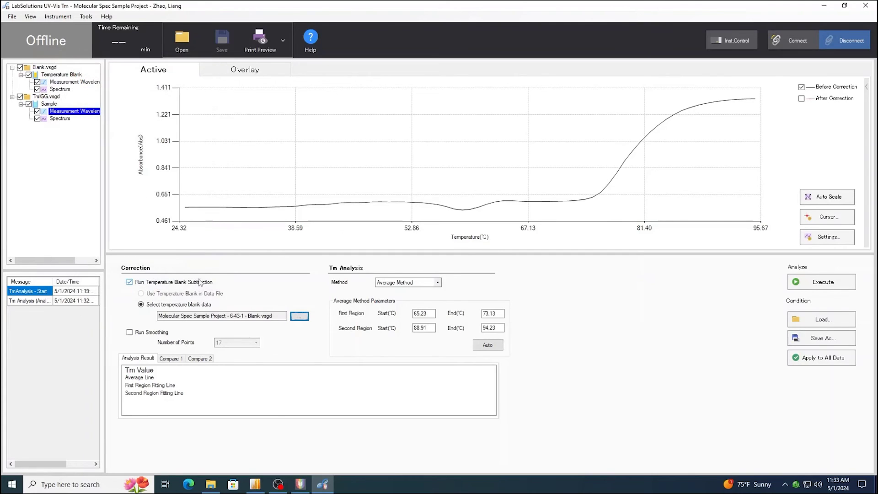
Step: Compute the blank-corrected Tm of 79.48, then switch the method to Derivative Method
{"action": "left_click", "coordinate": [812, 286]}
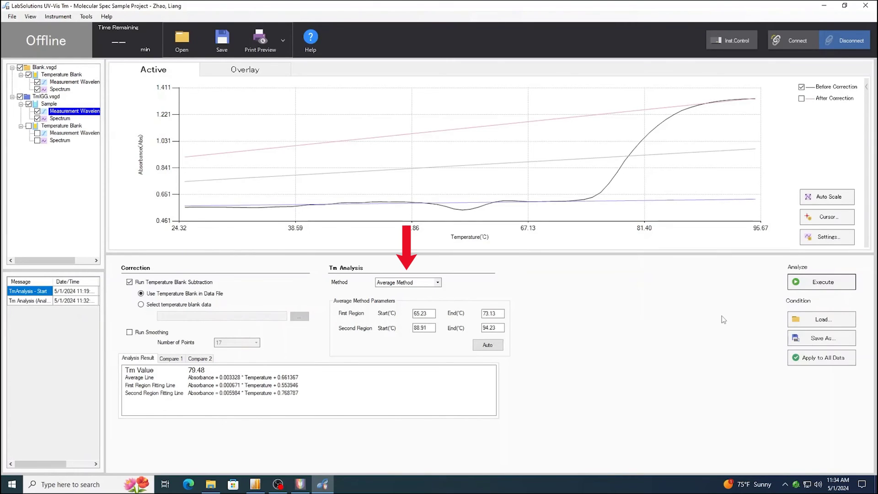
{"action": "left_click", "coordinate": [437, 282]}
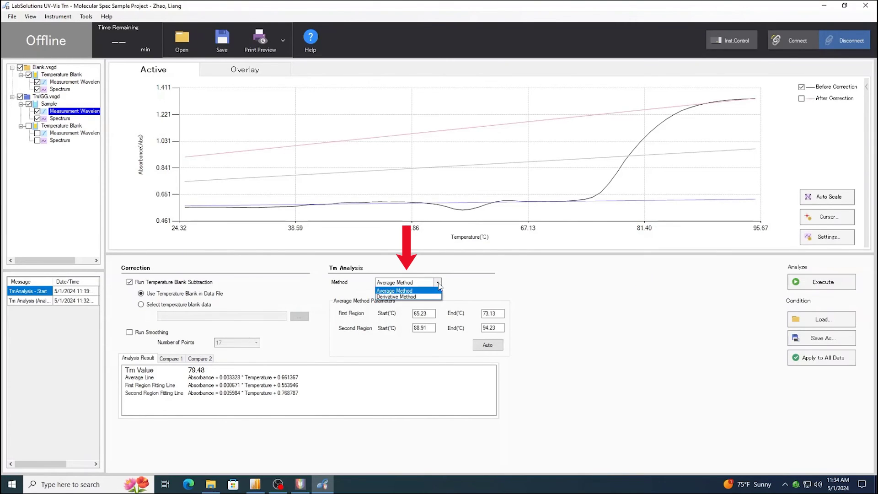
{"action": "left_click", "coordinate": [417, 297]}
Step: Replace the start temperature value and start the Tm measurement again
{"action": "left_click_drag", "start_coordinate": [404, 337], "coordinate": [383, 337]}
{"action": "type", "text": "6"}
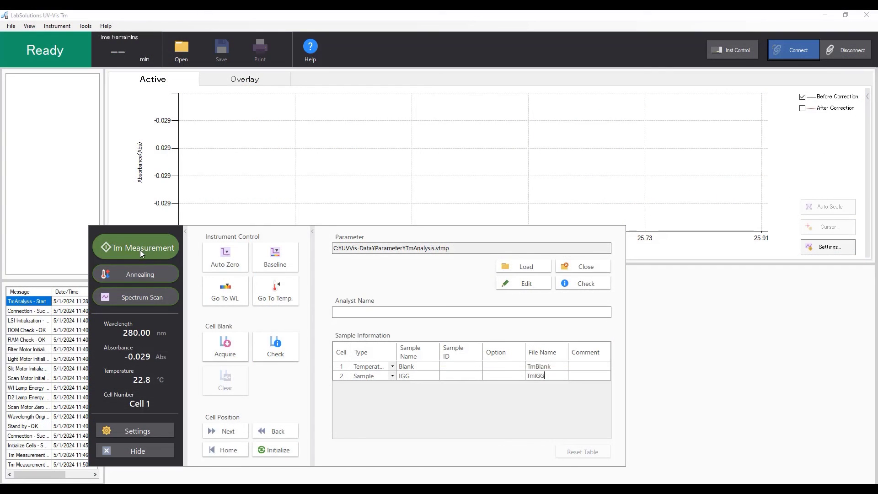
{"action": "left_click", "coordinate": [140, 250]}
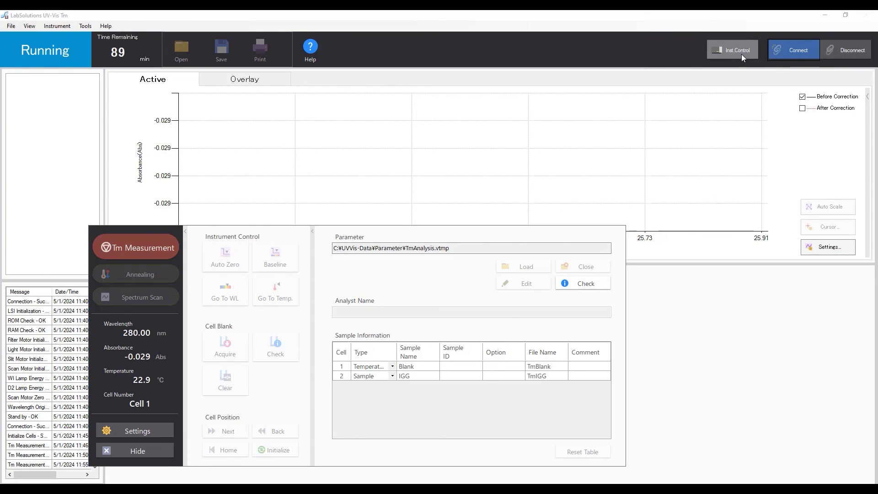